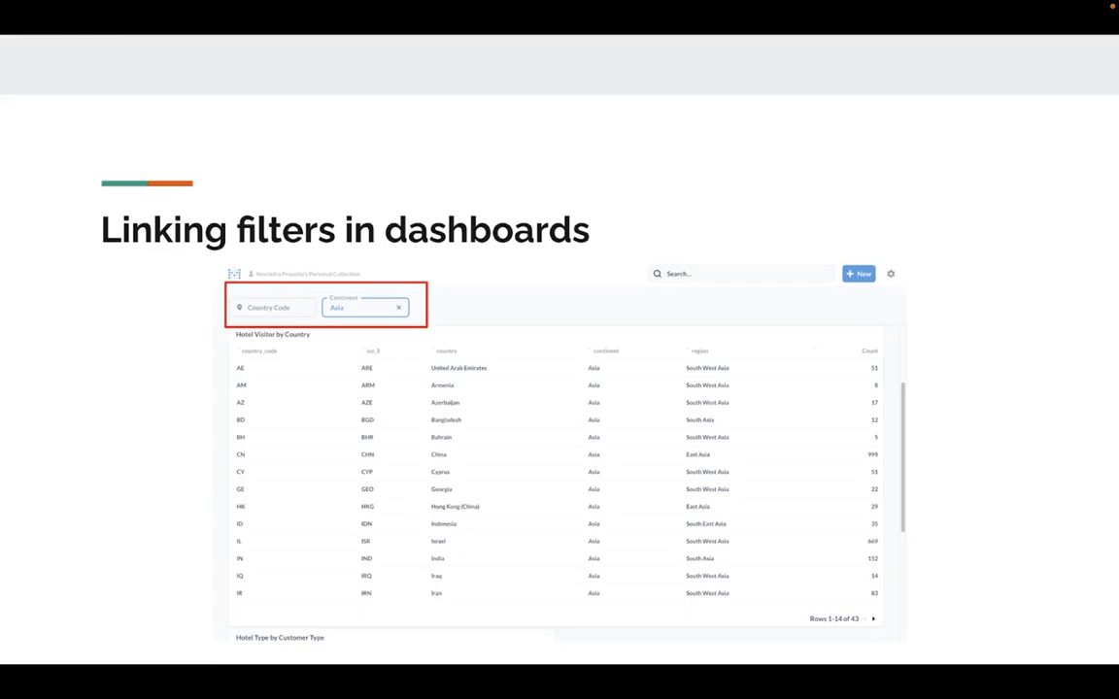
Leave the slideshow, switch to the Hotel Analytics Dashboard in Metabase and add a second Location filter of the Dropdown kind
key("Escape")
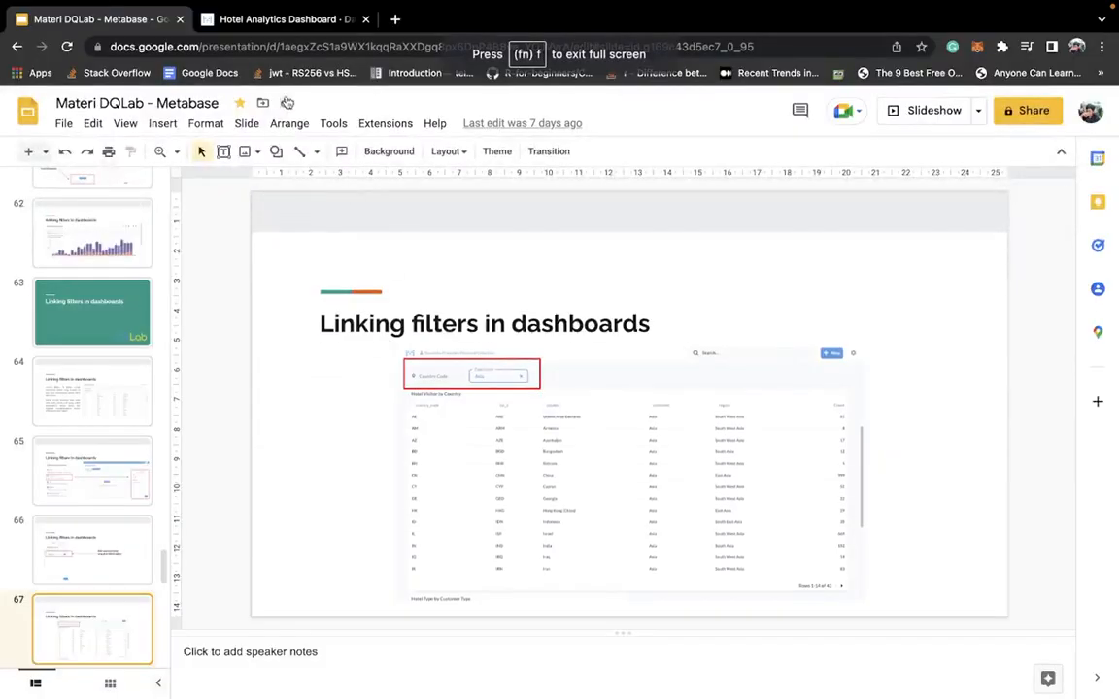
left_click(275, 19)
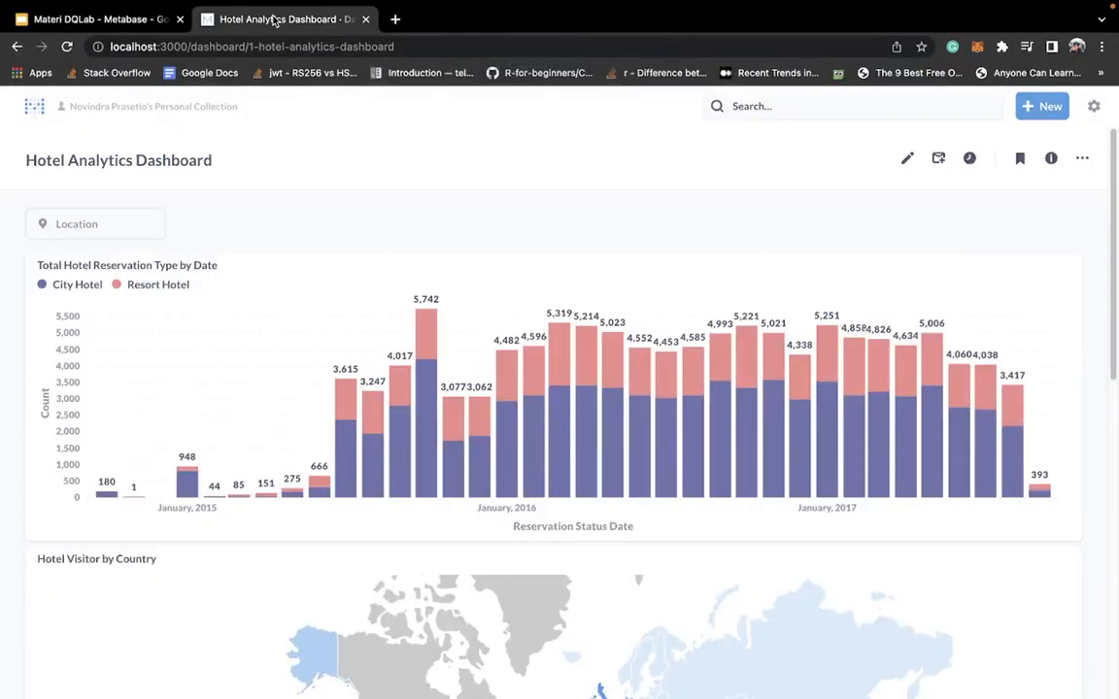
left_click(904, 161)
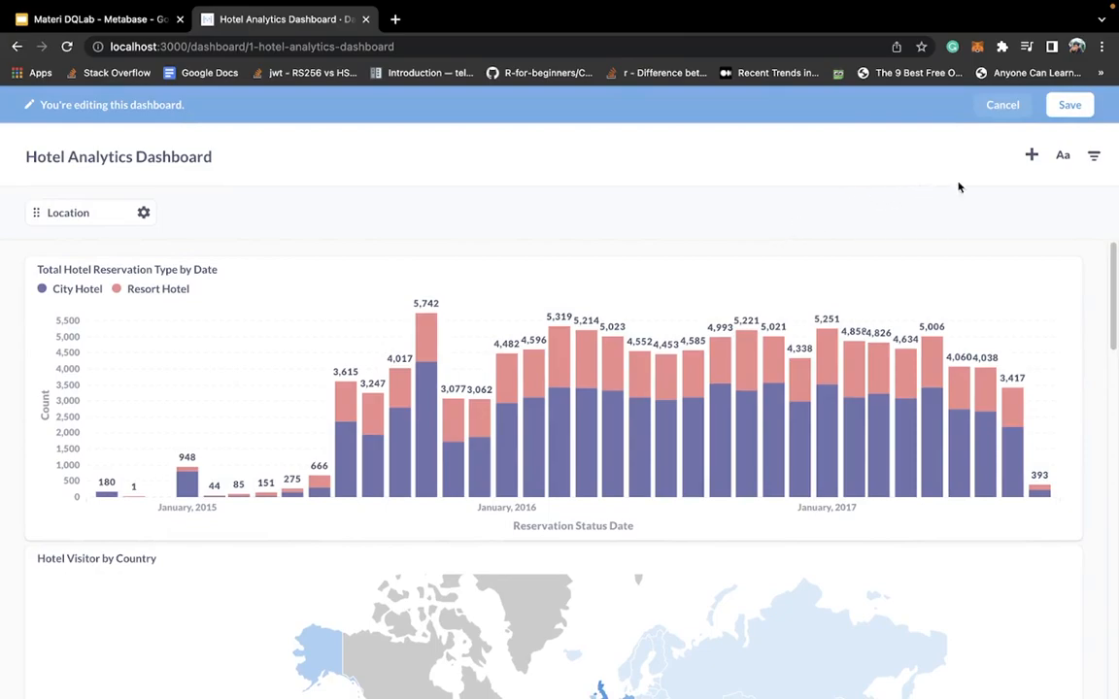
left_click(1092, 156)
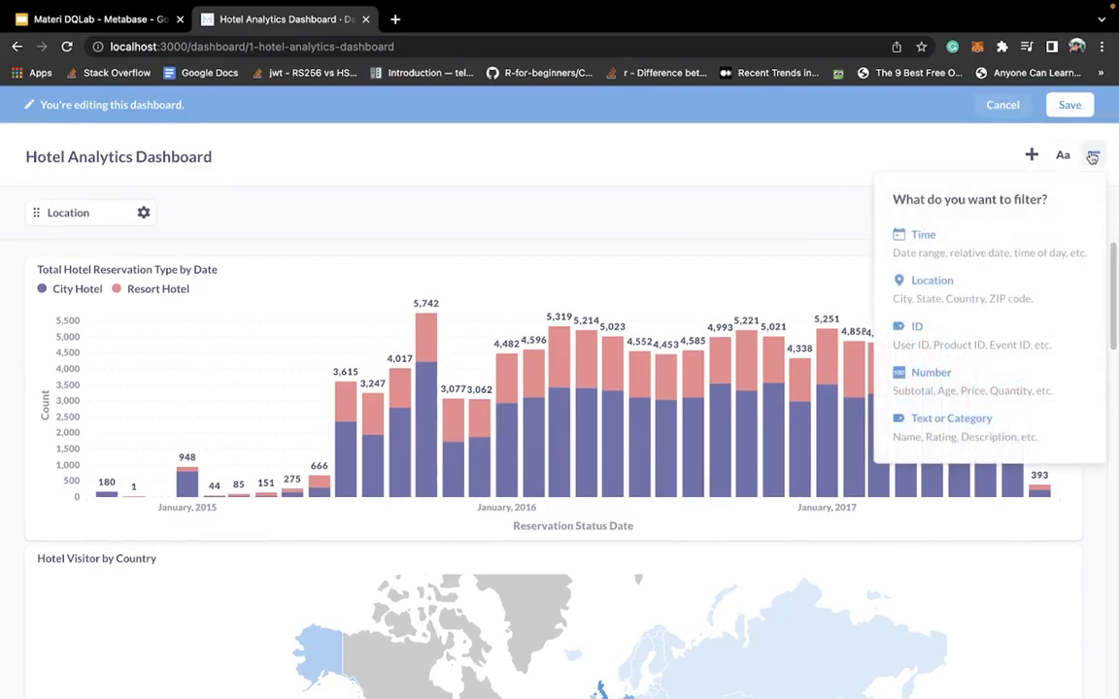
left_click(995, 290)
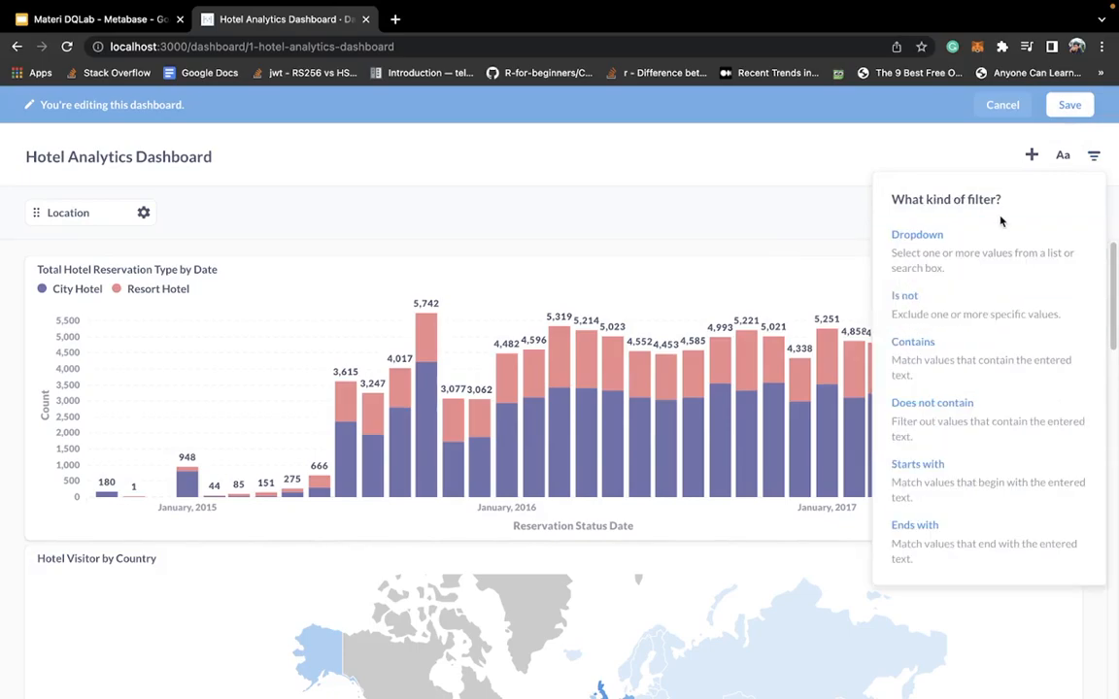
left_click(999, 242)
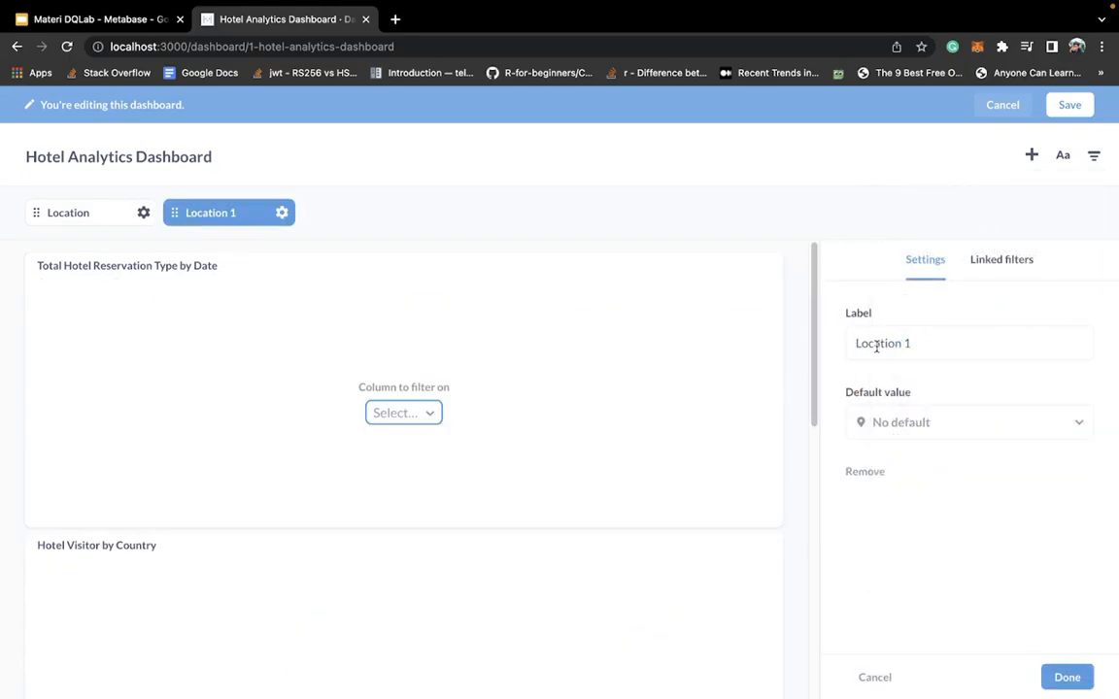
Label the new location filter Continent
left_click_drag(856, 345, 928, 340)
type("COunt")
key("BackSpace")
key("BackSpace")
key("BackSpace")
key("BackSpace")
type("ontine")
type("t")
key("BackSpace")
key("BackSpace")
key("BackSpace")
type("nent")
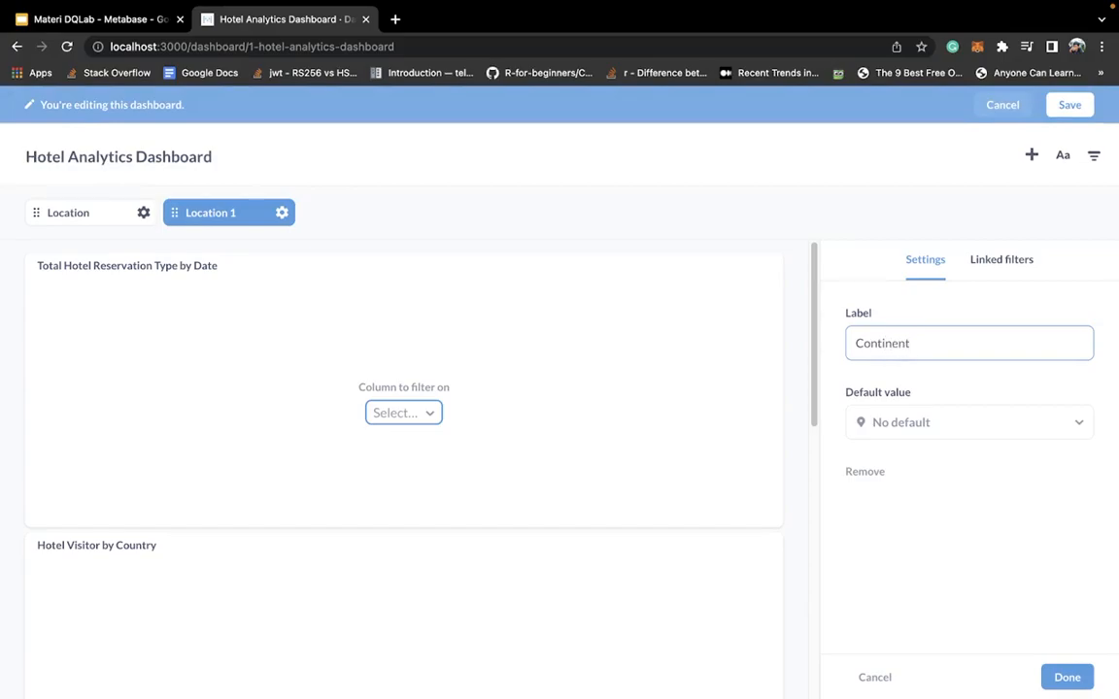
Link the Continent filter to the Location filter and map it to the Continent column on the Hotel Visitor by Country card
left_click(1014, 260)
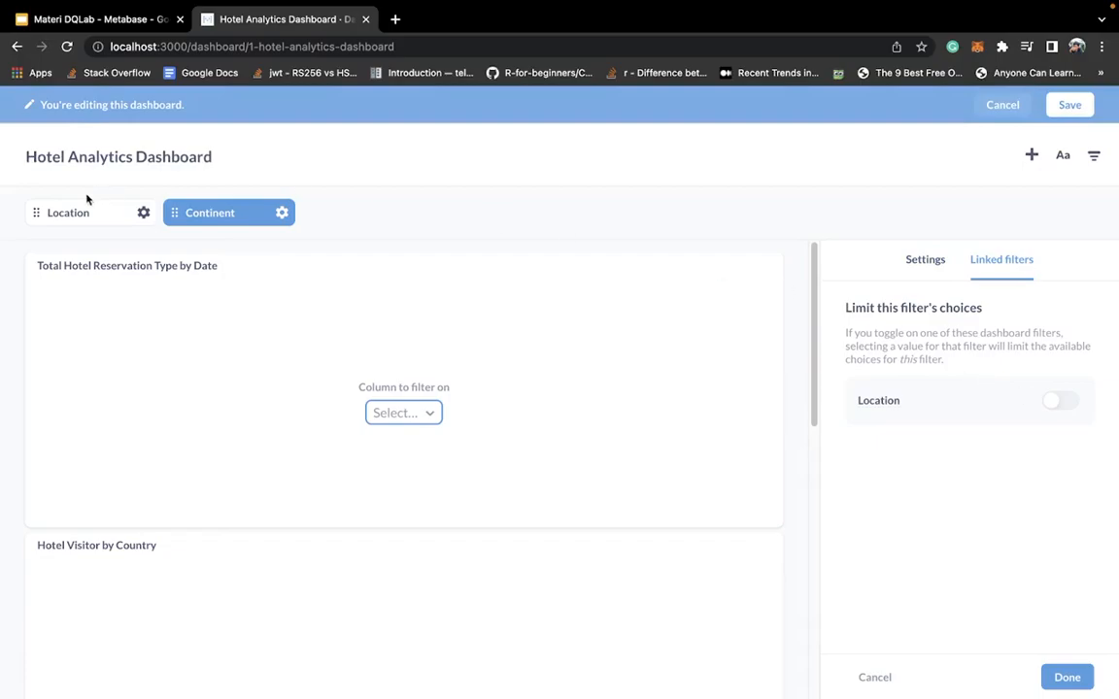
left_click(1059, 401)
scroll(517, 364, "down", 5)
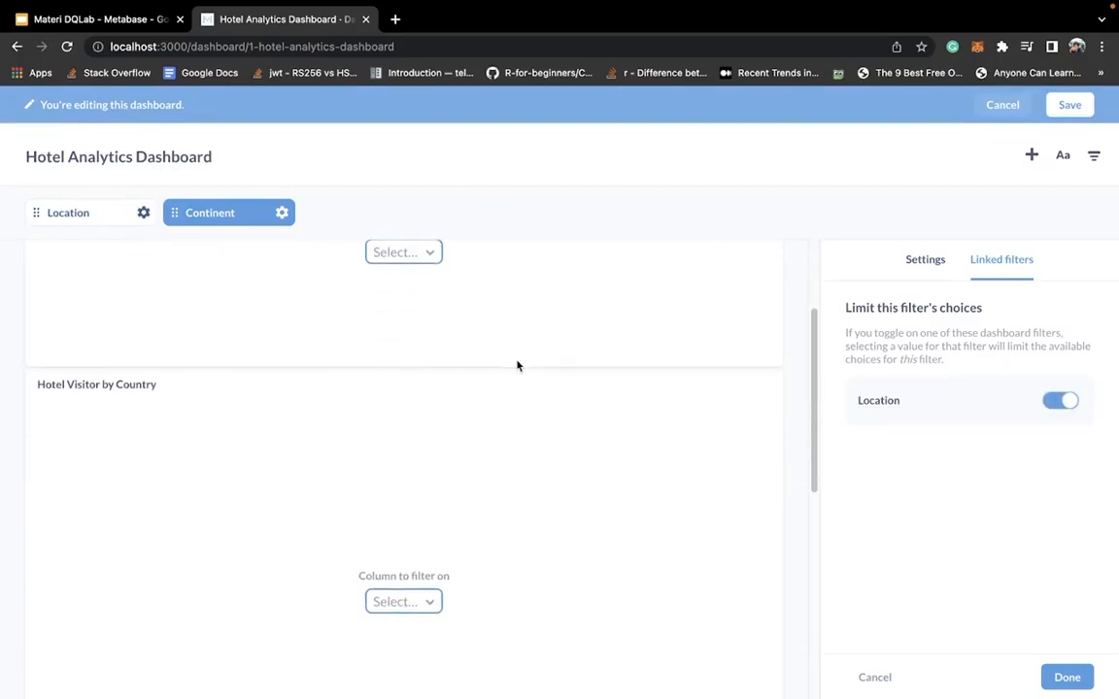
scroll(469, 352, "up", 2)
scroll(359, 375, "down", 2)
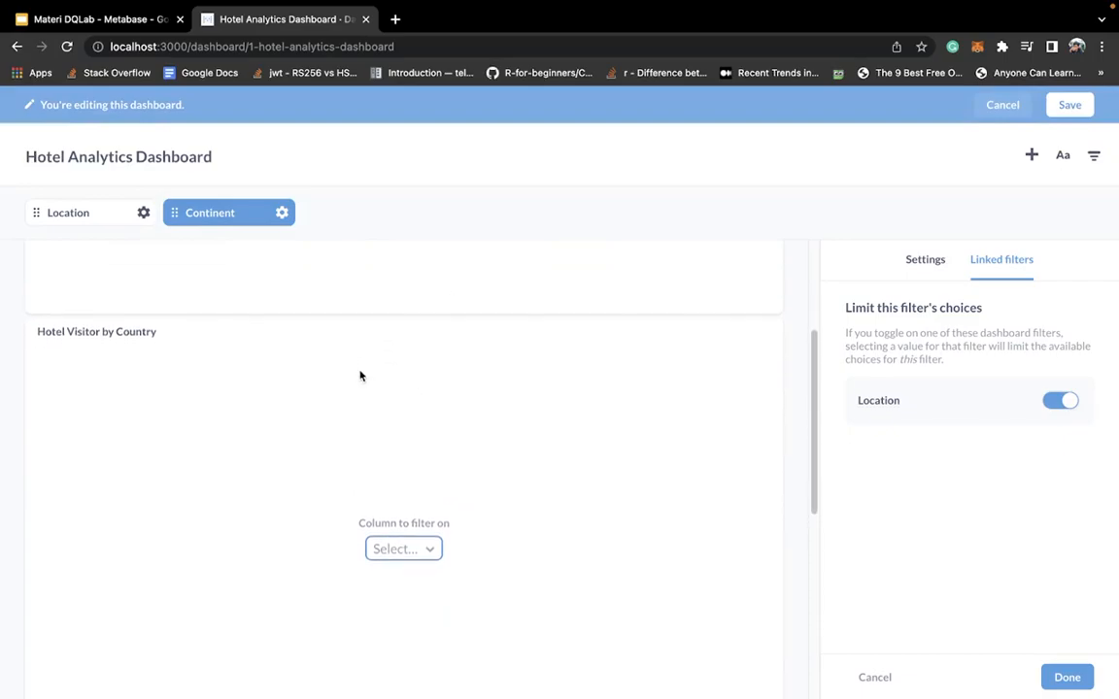
scroll(361, 372, "down", 1)
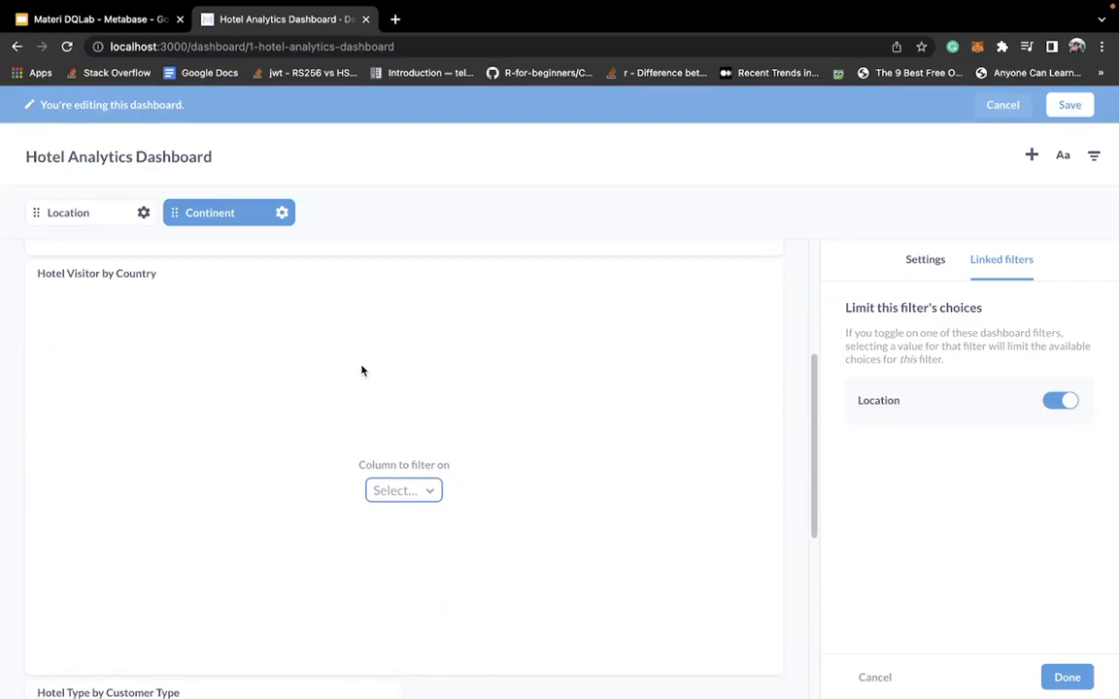
left_click(407, 491)
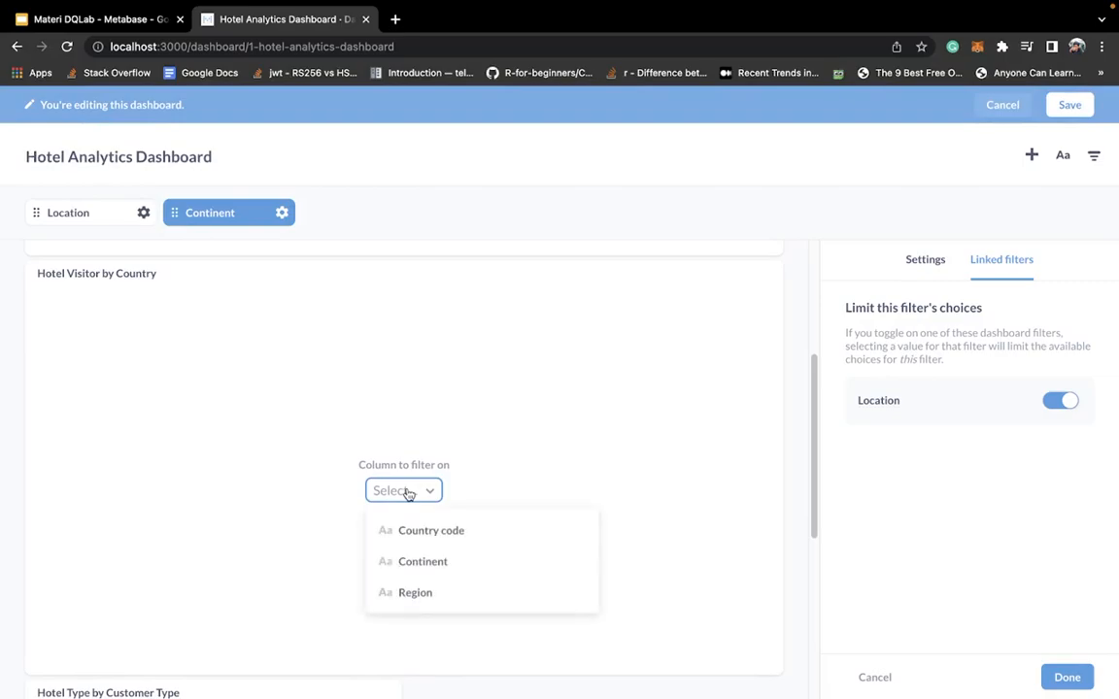
left_click(429, 562)
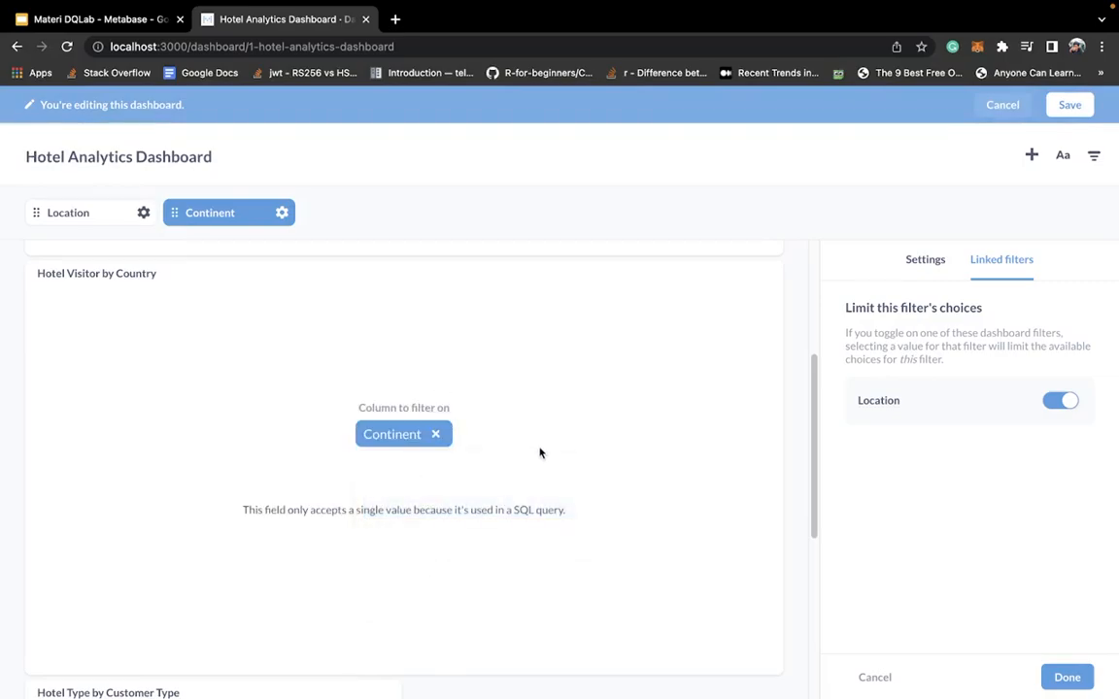
left_click(1064, 673)
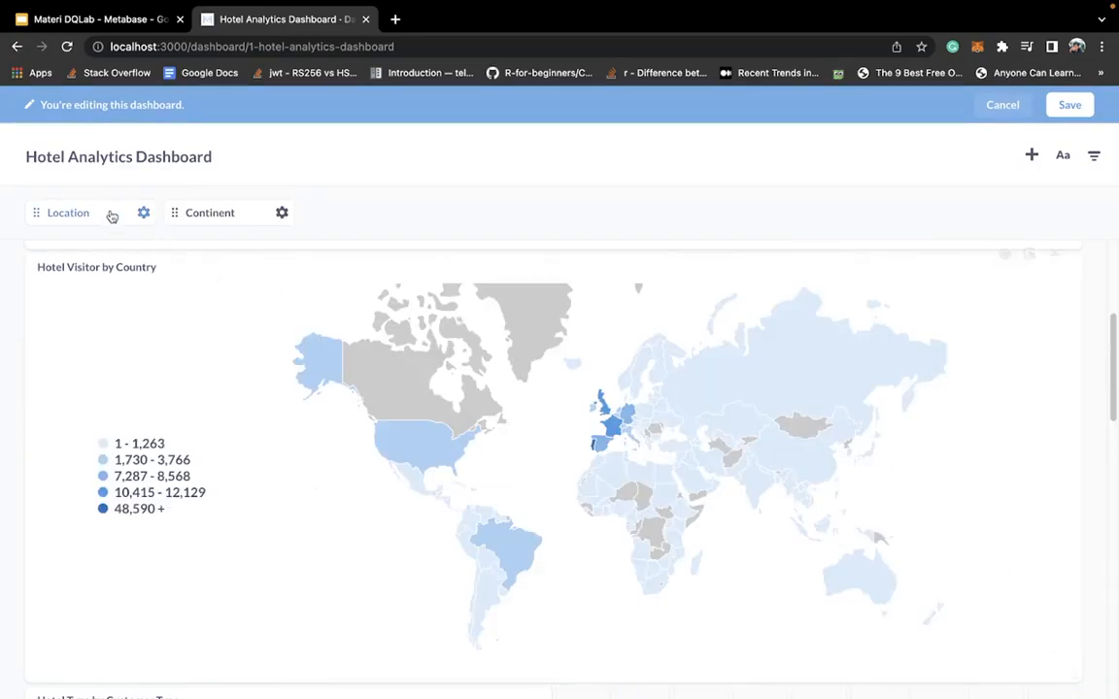
Rename the Location filter as Country Code and save the dashboard
left_click(86, 213)
double_click(893, 342)
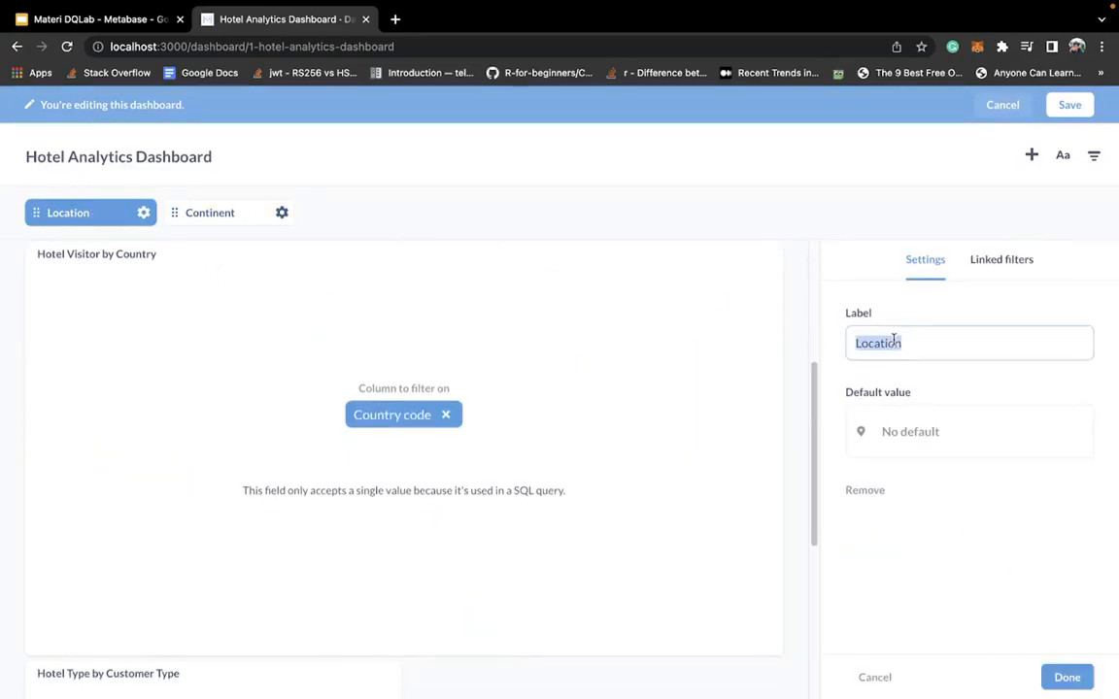
type("Count")
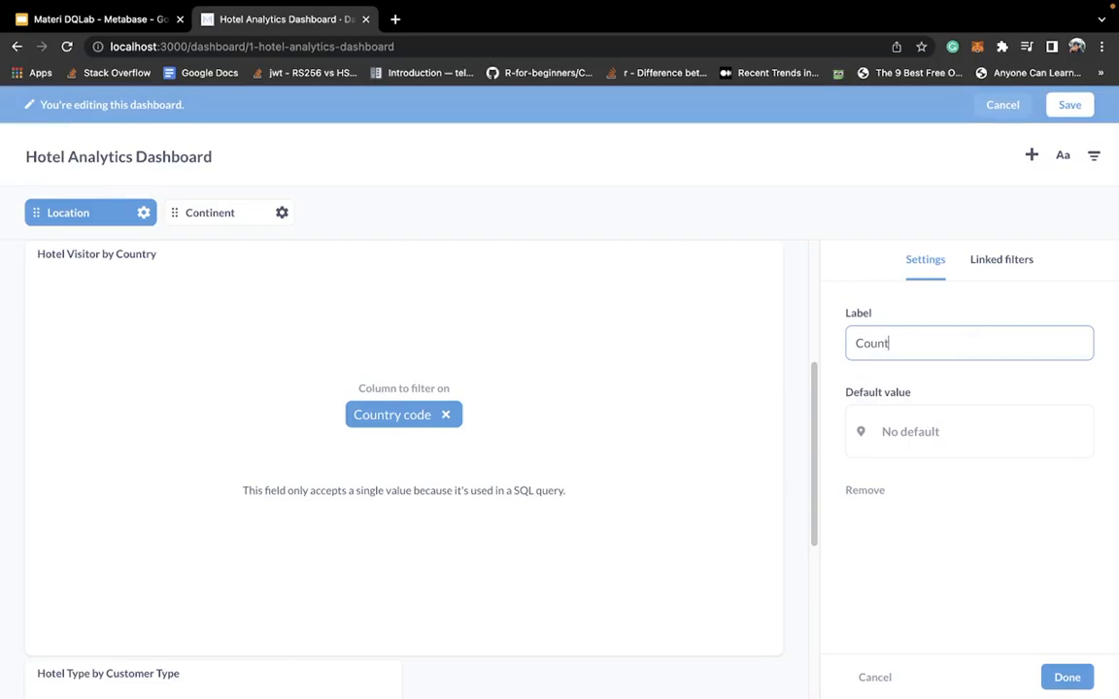
type("ry Code")
left_click(1068, 677)
scroll(375, 340, "up", 1)
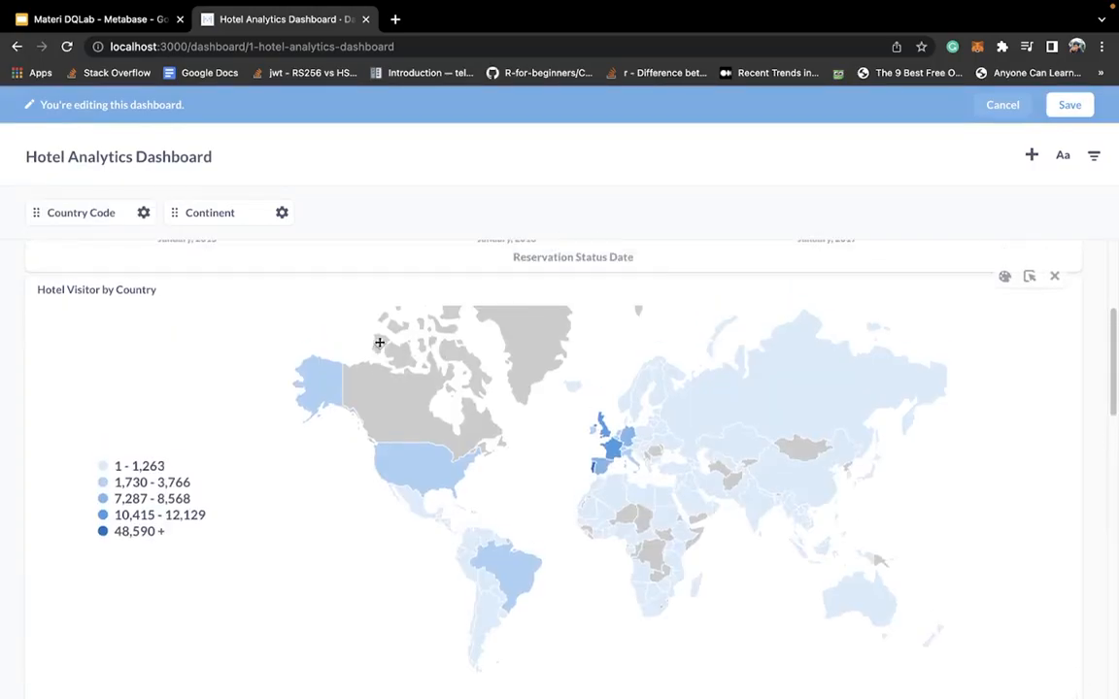
left_click(1069, 105)
Filter the dashboard by the continent Asia and inspect country details on the Hotel Visitor by Country map
scroll(583, 277, "down", 5)
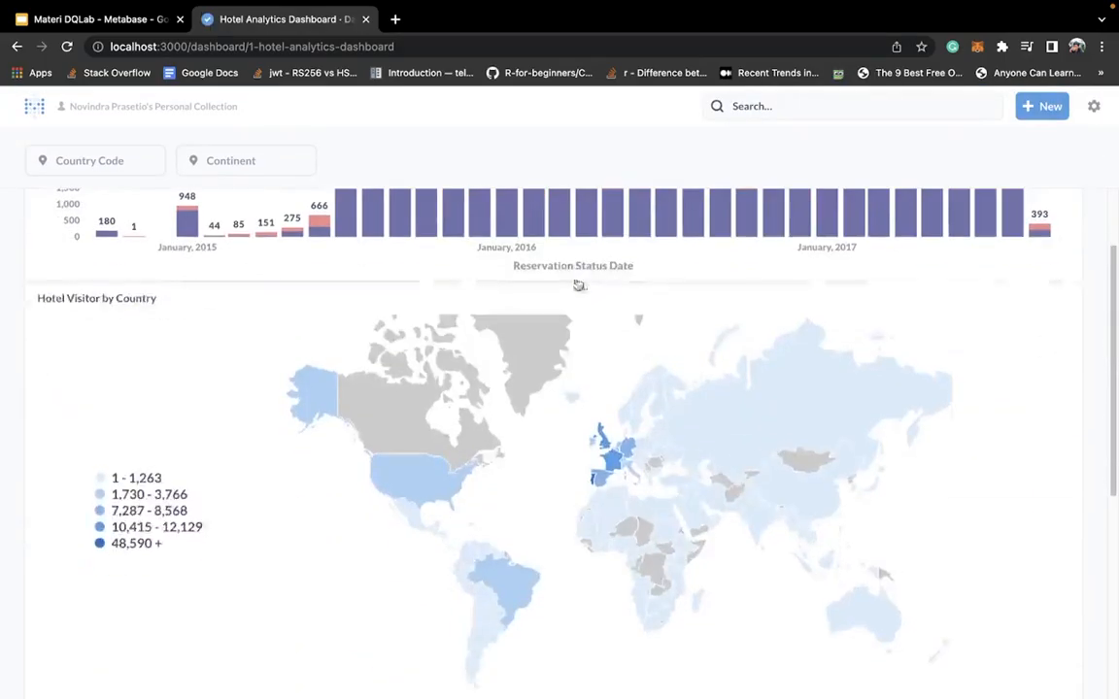
scroll(576, 282, "up", 1)
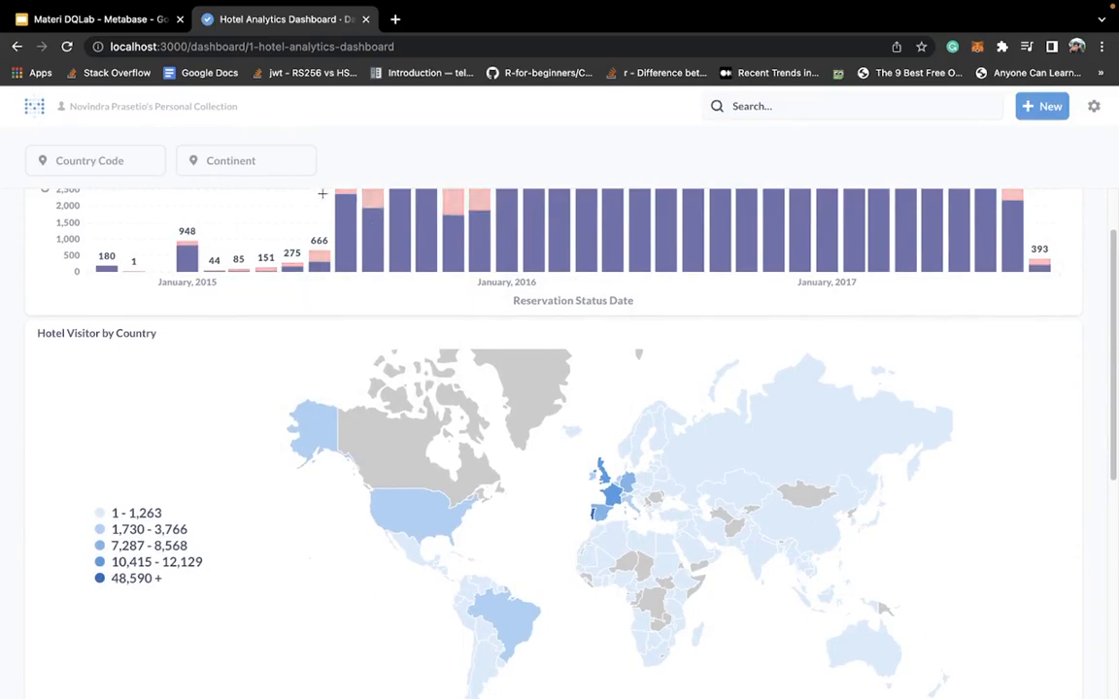
scroll(383, 265, "up", 2)
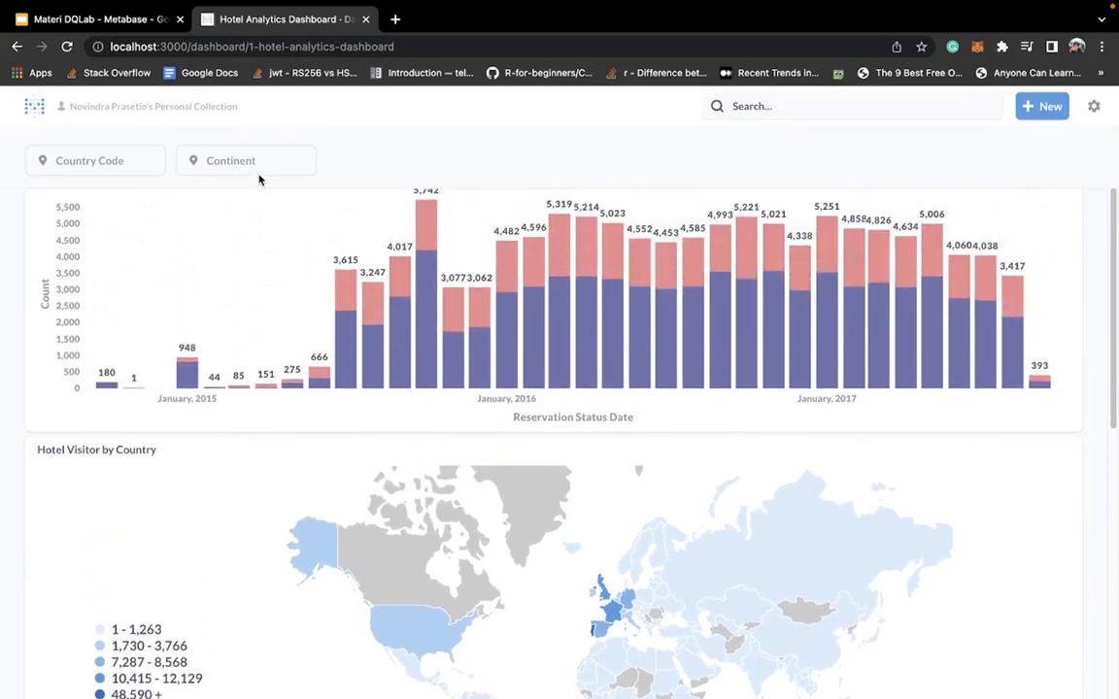
scroll(350, 305, "down", 4)
left_click(231, 159)
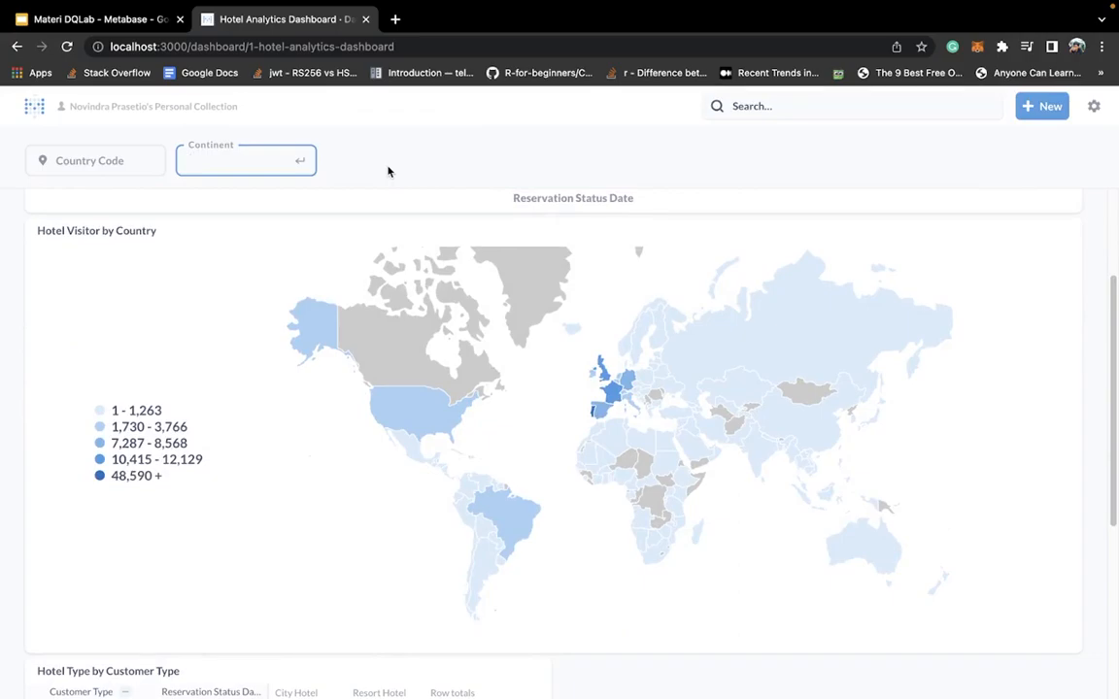
type("Asia")
key("Return")
mouse_move(794, 309)
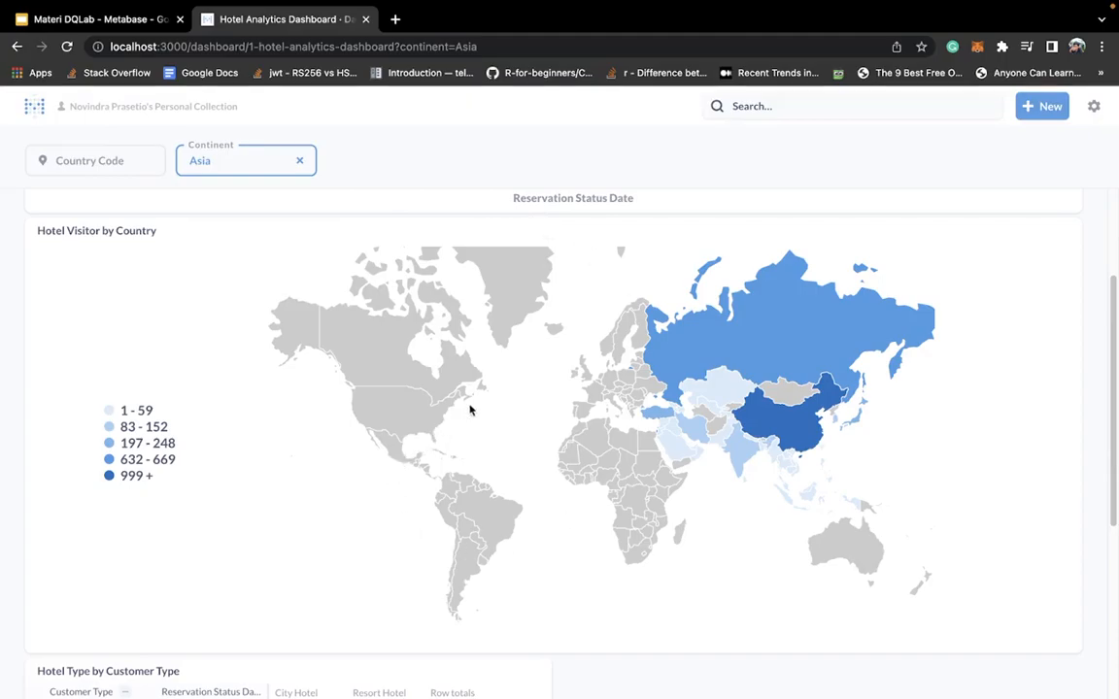
mouse_move(690, 346)
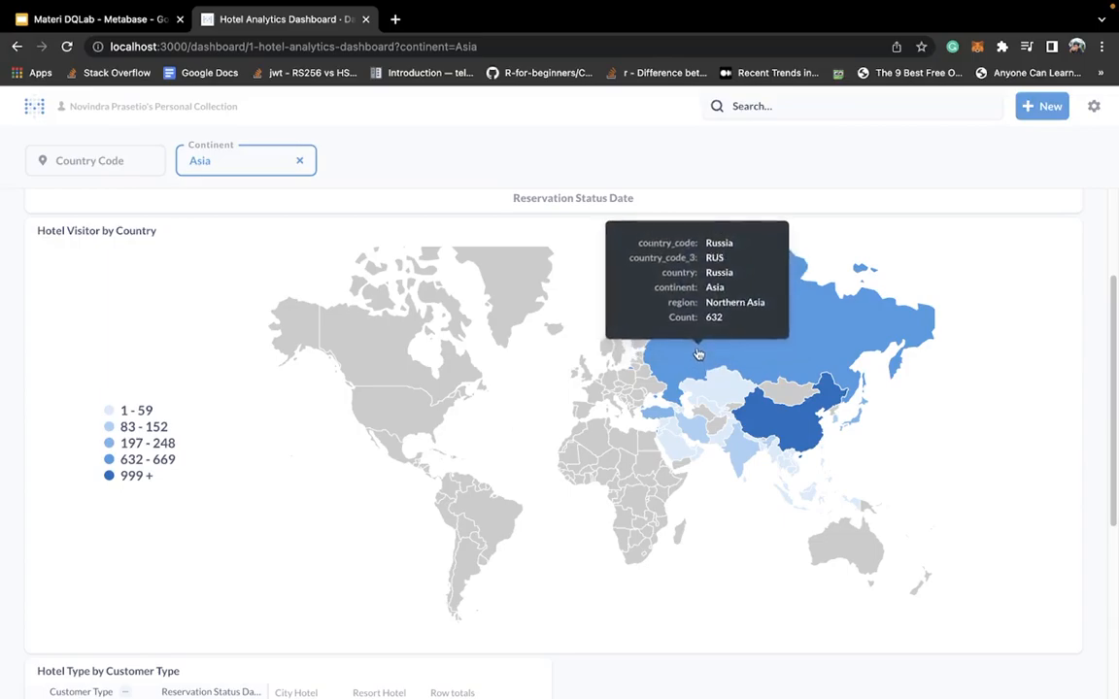
mouse_move(682, 454)
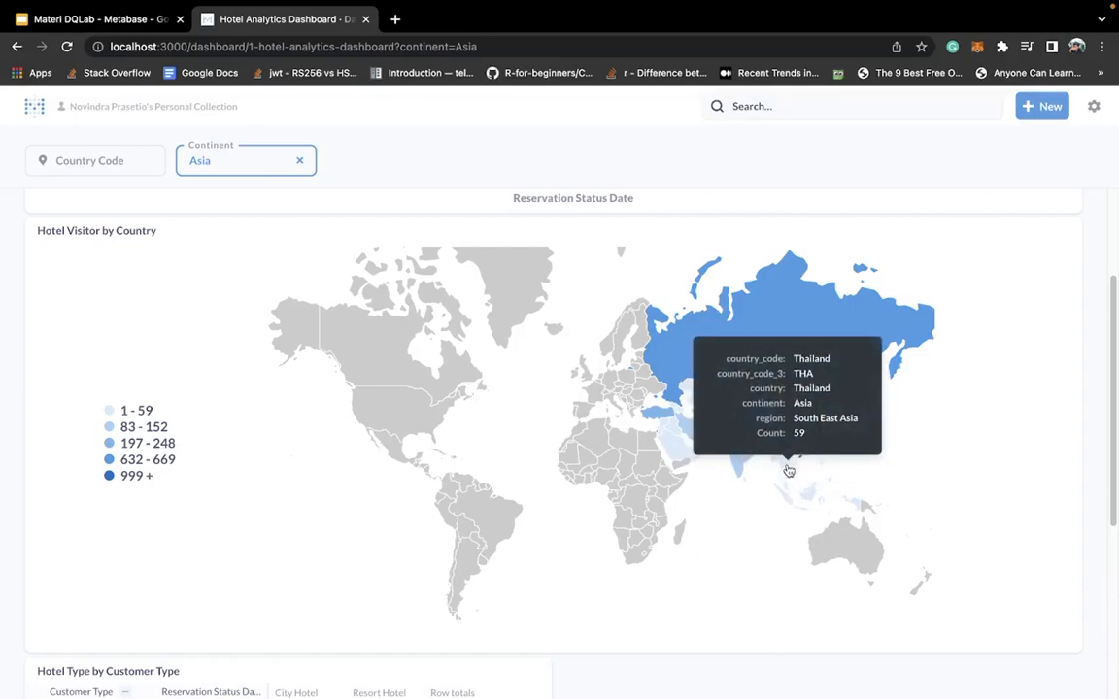
mouse_move(797, 475)
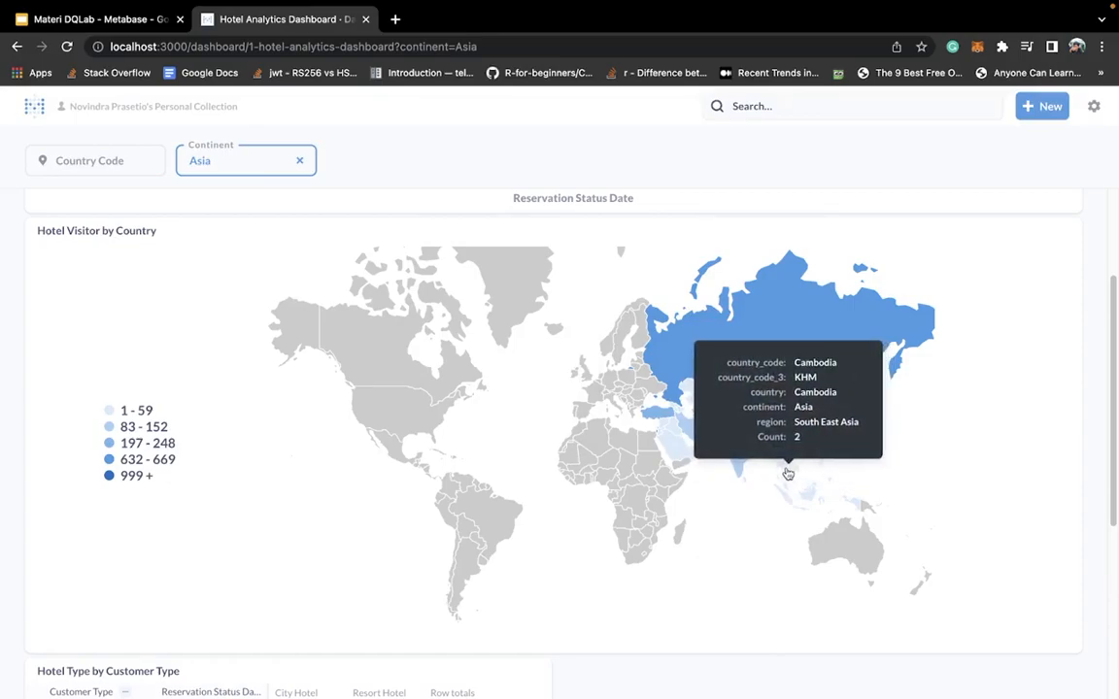
Change the Continent filter to Americas and inspect country details on the Hotel Visitor by Country map
double_click(233, 160)
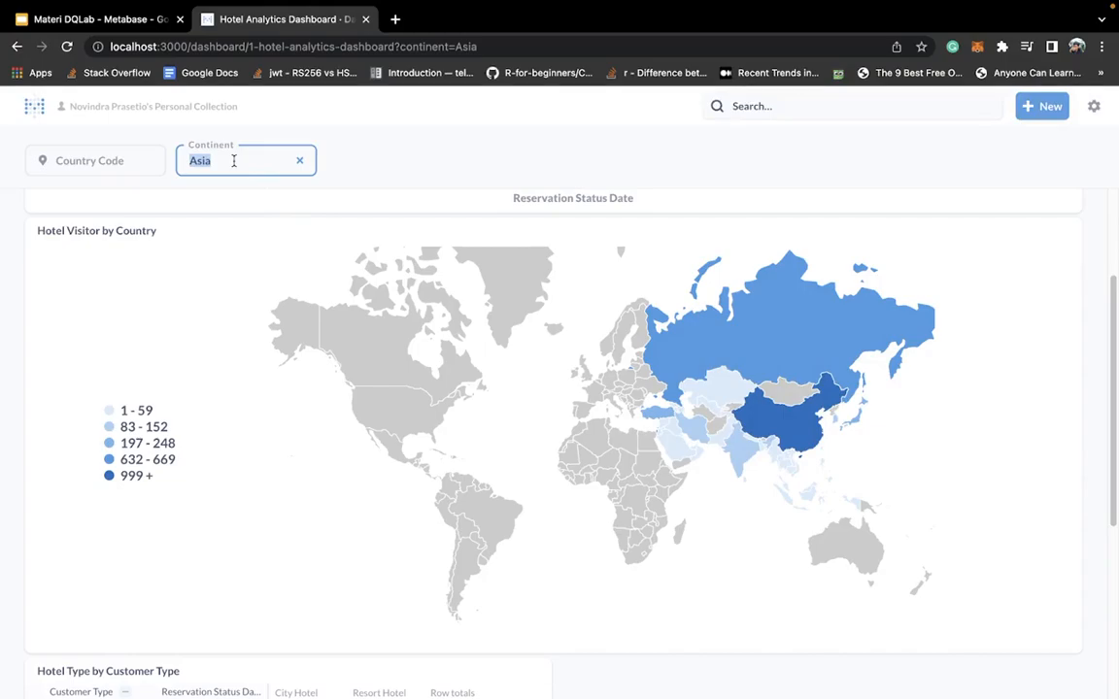
type("Americas")
key("Return")
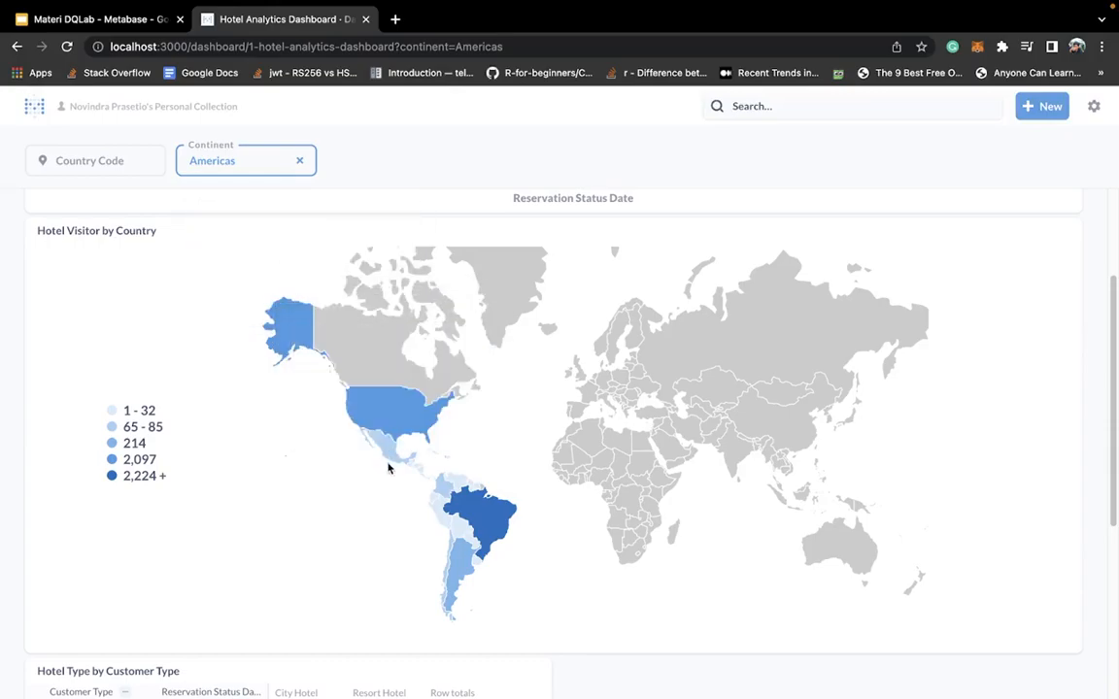
mouse_move(390, 464)
mouse_move(447, 491)
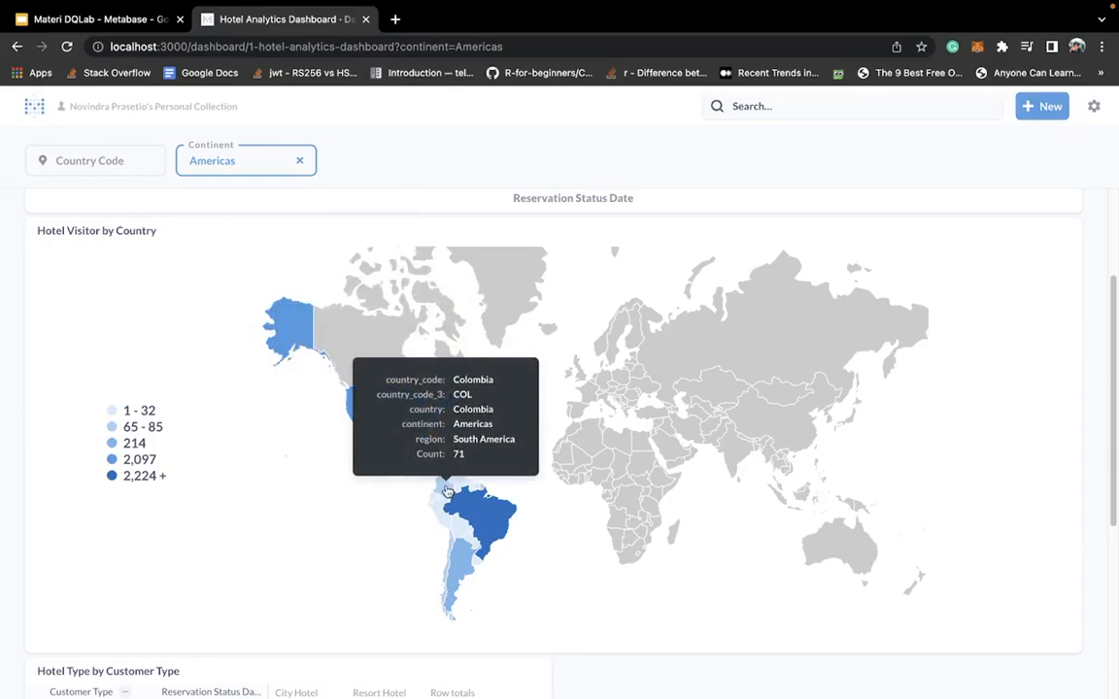